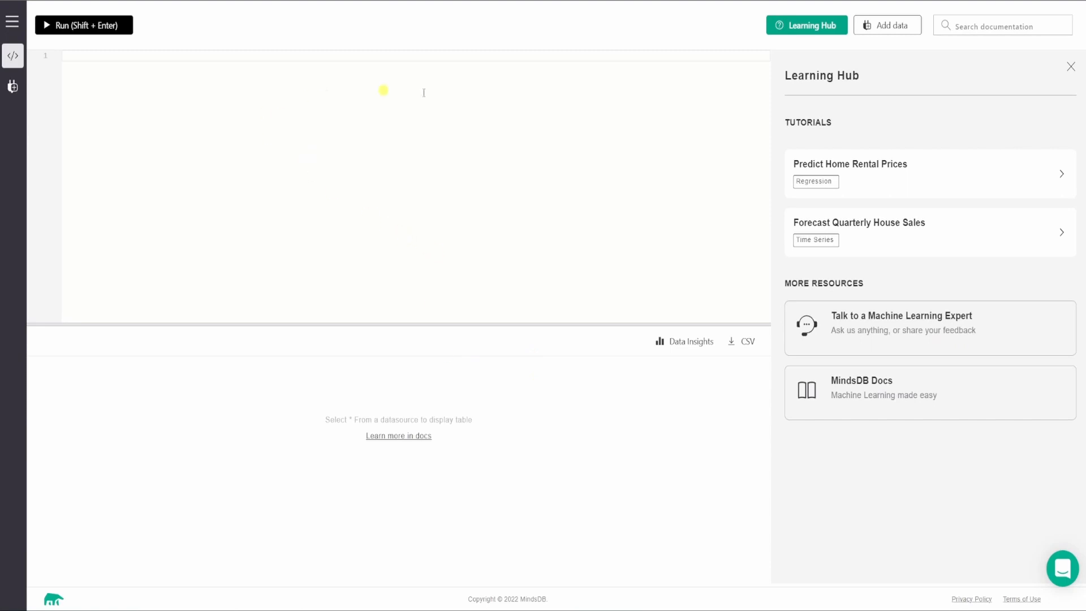
Run the Predict Home Rental Prices tutorial's CREATE DATABASE example_db statement with the postgres engine, including its database user and password parameters.
click(164, 59)
click(905, 180)
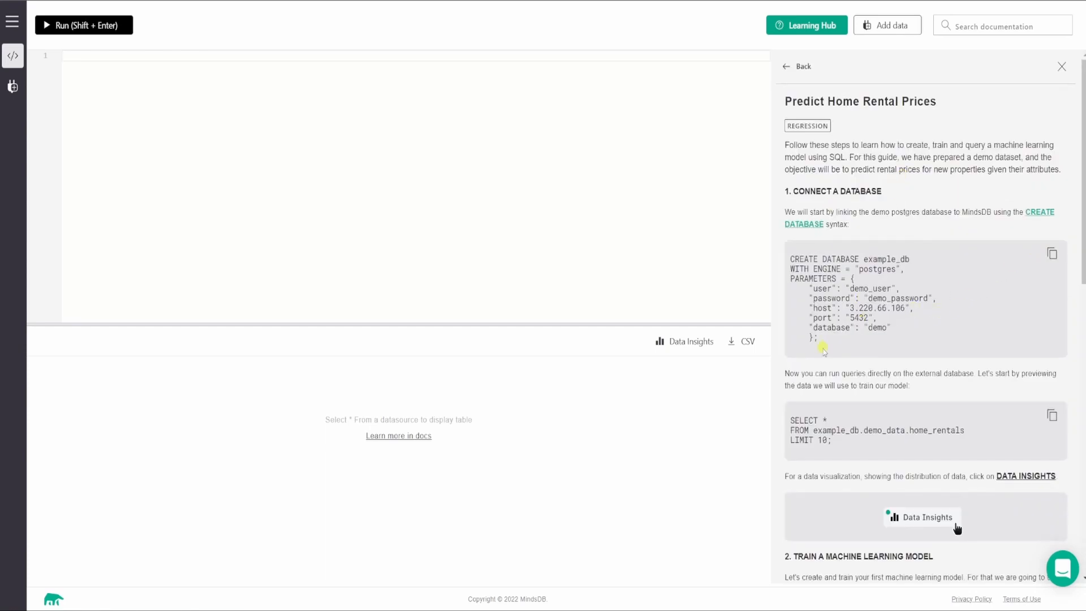
drag(825, 347, 786, 256)
key(ctrl+c)
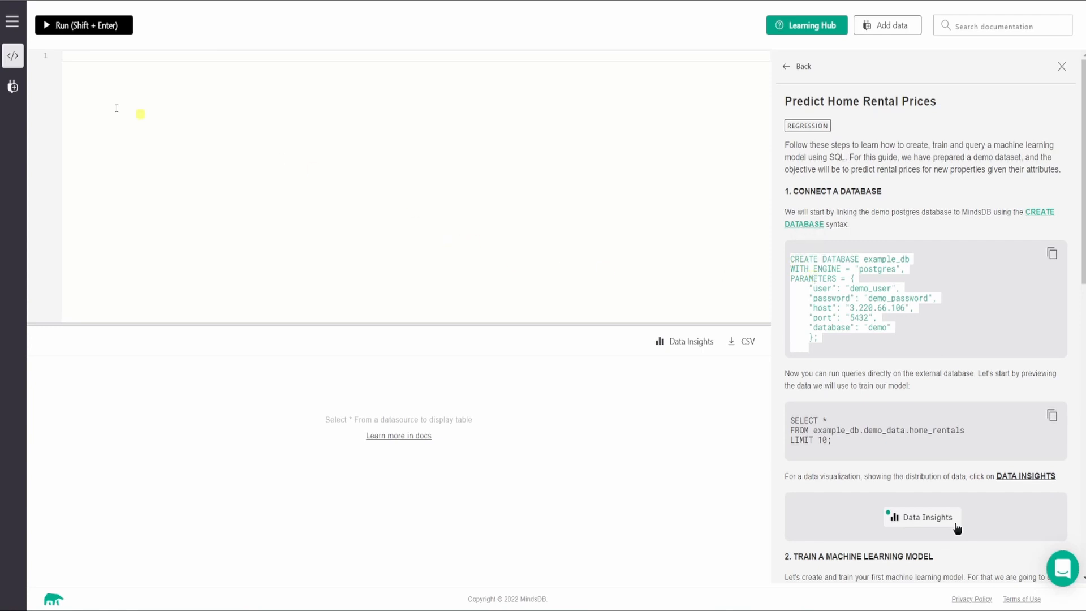
click(91, 59)
key(ctrl+v)
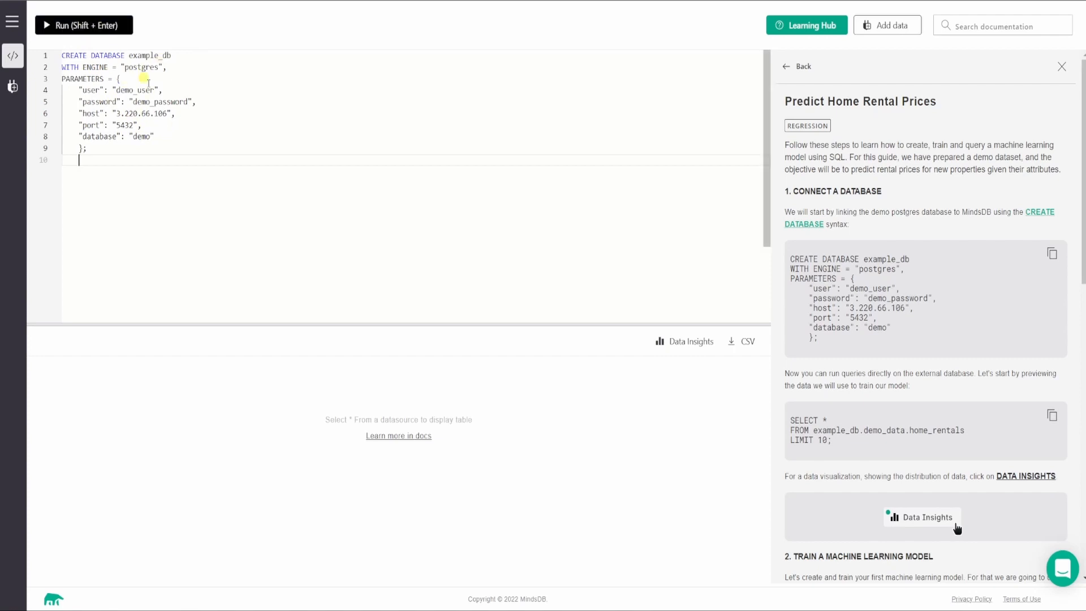
click(104, 27)
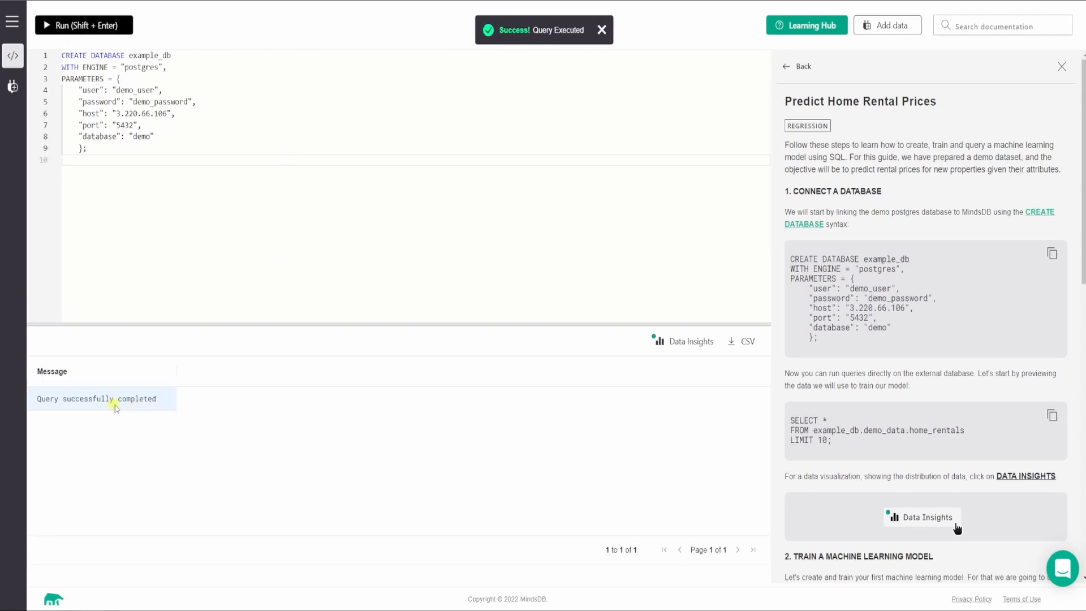
Replace the editor's contents with the tutorial's SELECT * FROM example_db.demo_data.home_rentals LIMIT 10; query and run it.
click(93, 148)
key(ctrl+a)
key(BackSpace)
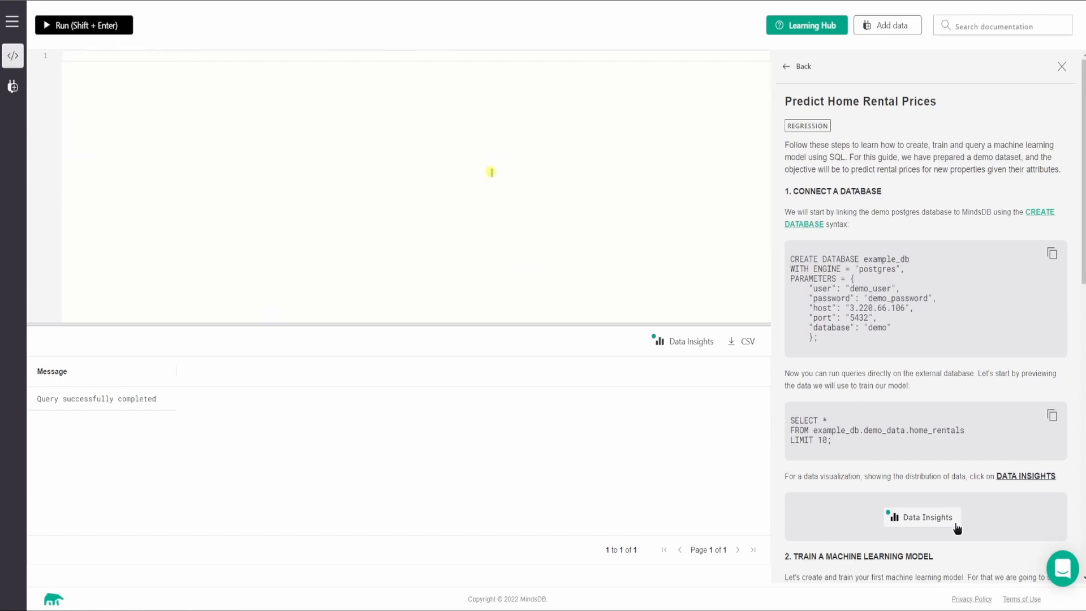
drag(844, 441, 790, 424)
key(ctrl+c)
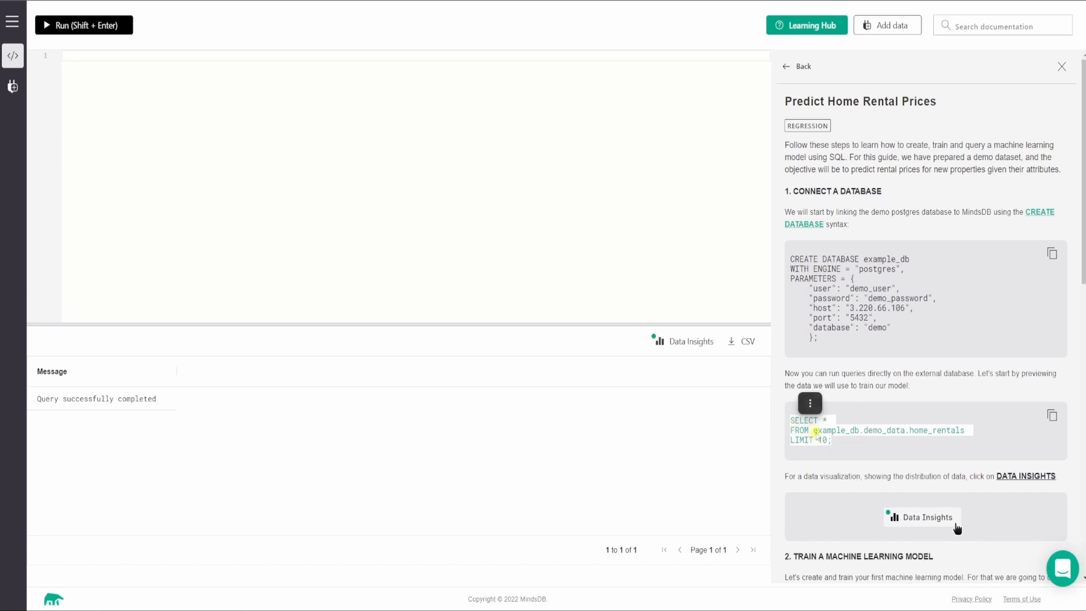
right_click(816, 433)
click(852, 154)
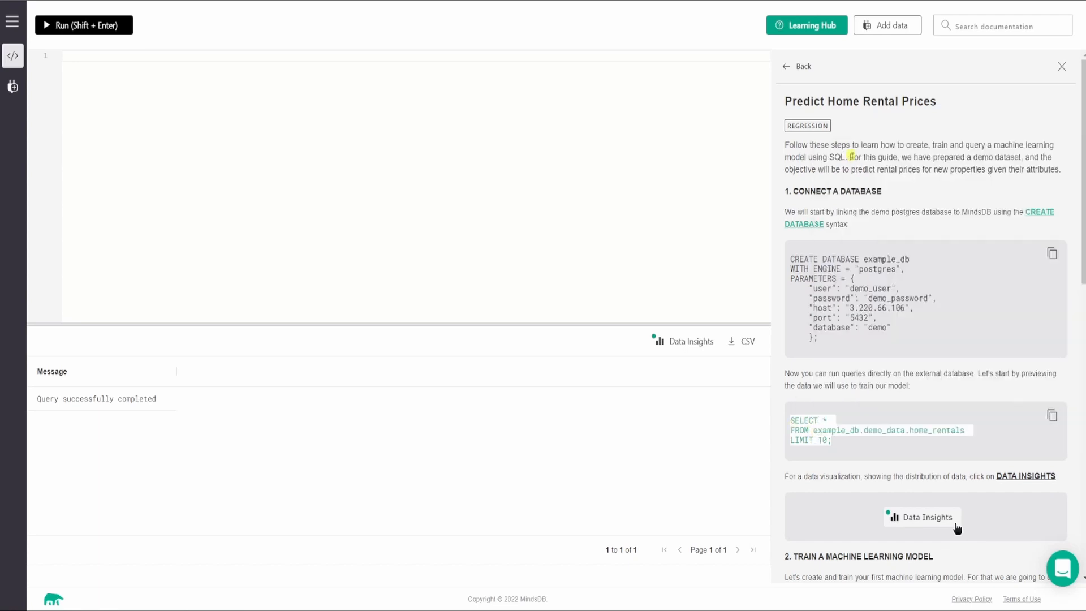
click(94, 59)
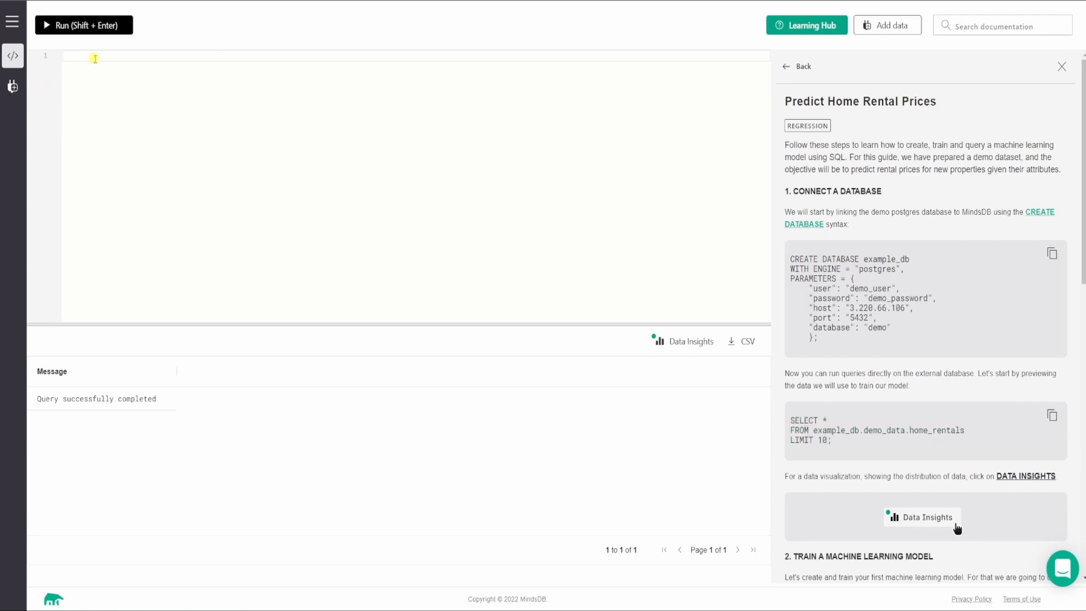
key(ctrl+v)
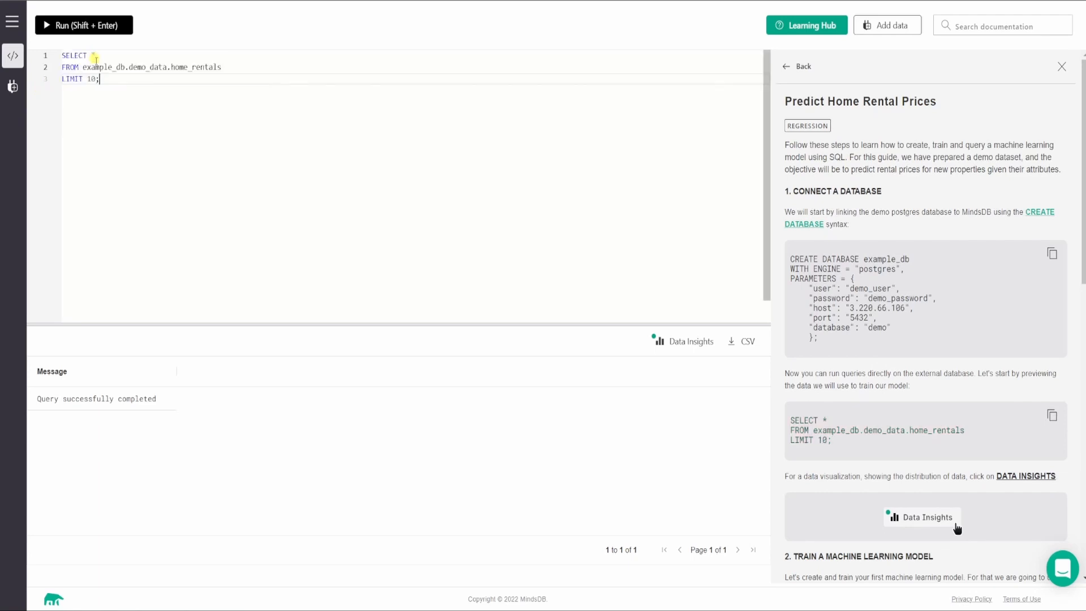
click(77, 22)
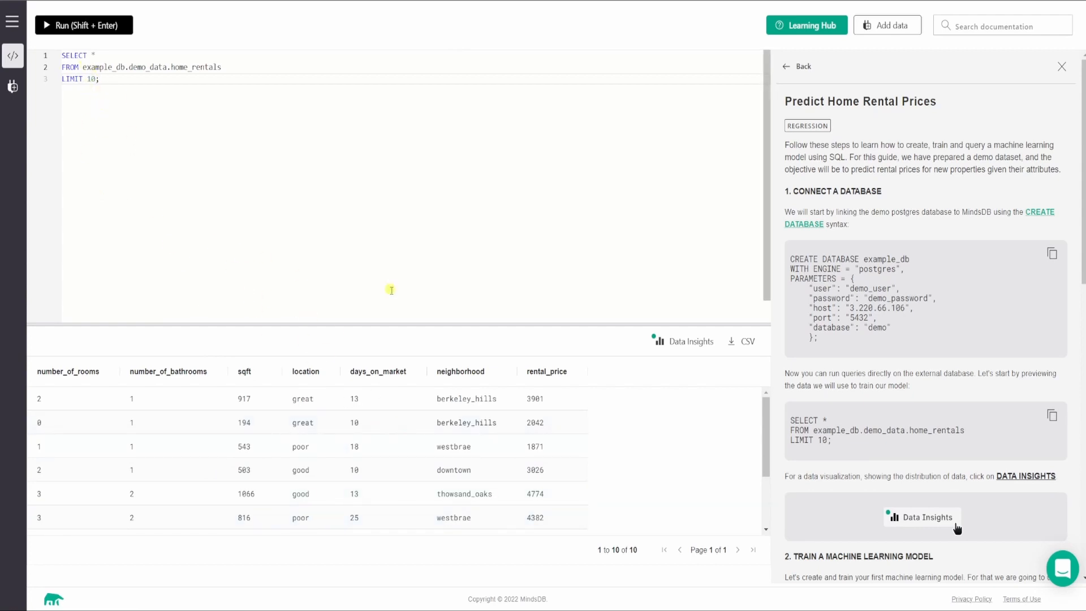
Enlarge the results area and show Data Insights for the query, down to the days_on_market distribution.
drag(403, 324, 390, 109)
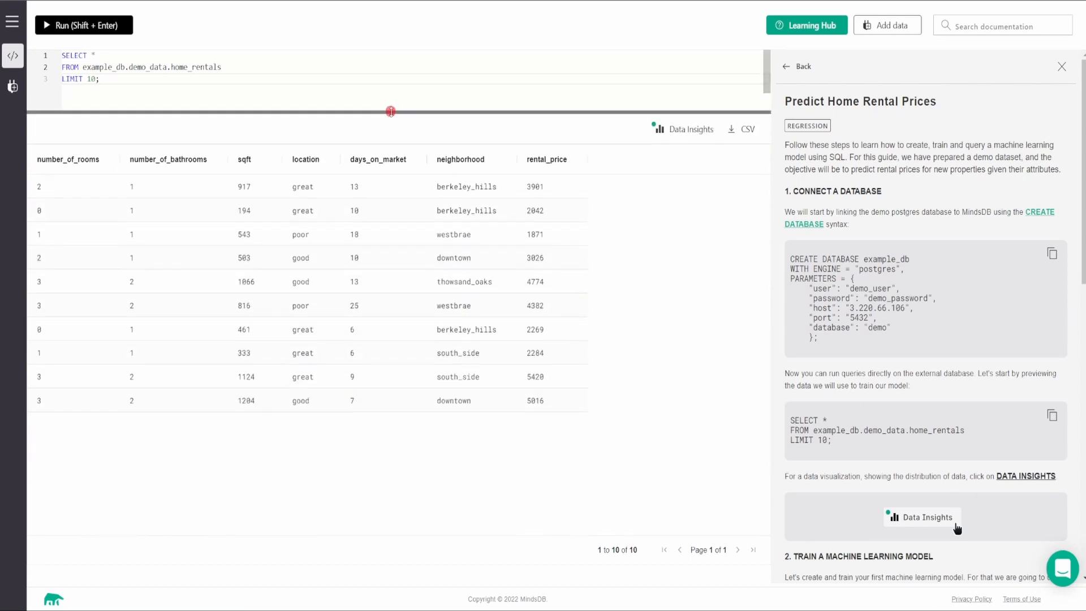
click(679, 127)
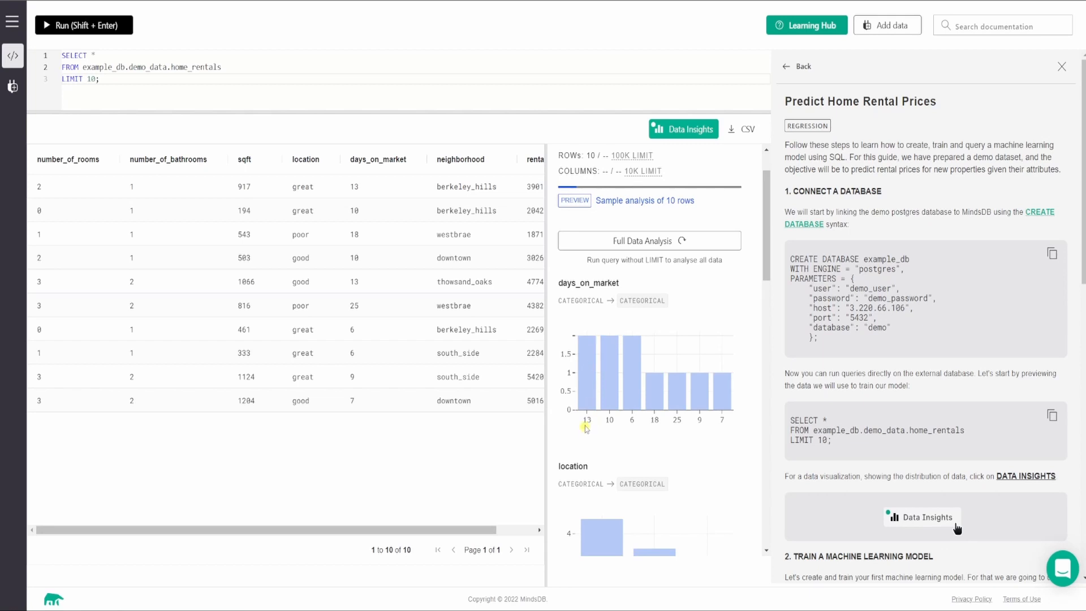
mouse_move(581, 376)
scroll(656, 419, down, 2)
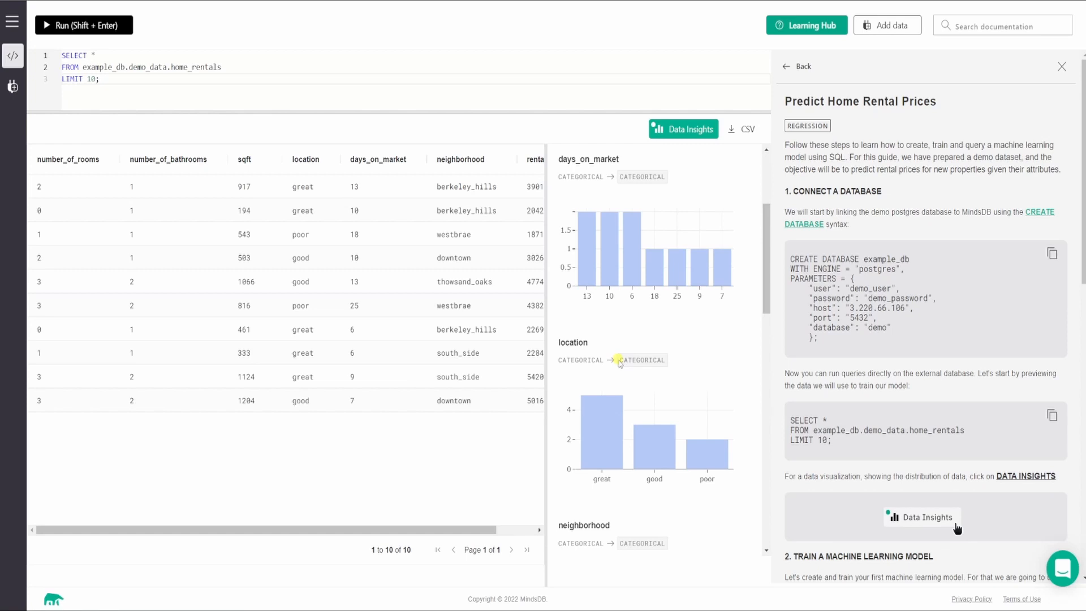
Examine the individual bars of the location and neighborhood distributions in the insights charts.
mouse_move(606, 447)
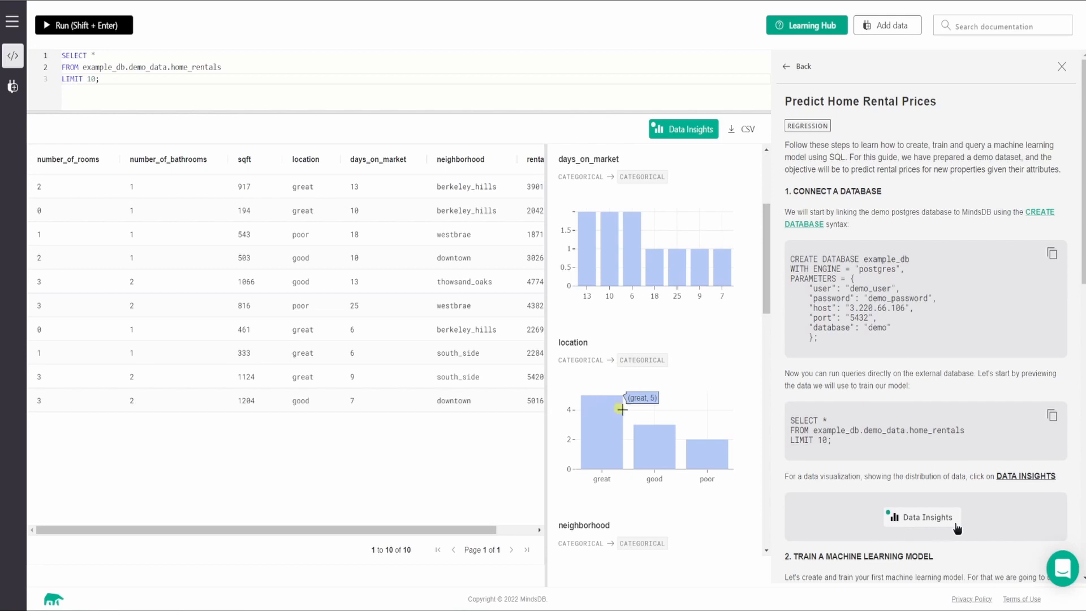
mouse_move(658, 434)
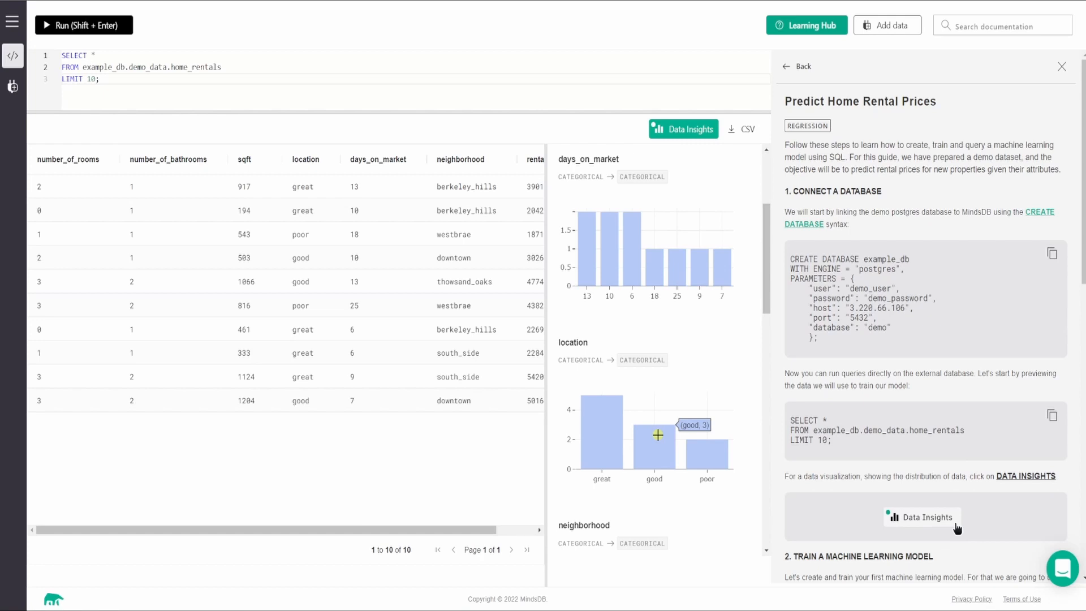
mouse_move(709, 445)
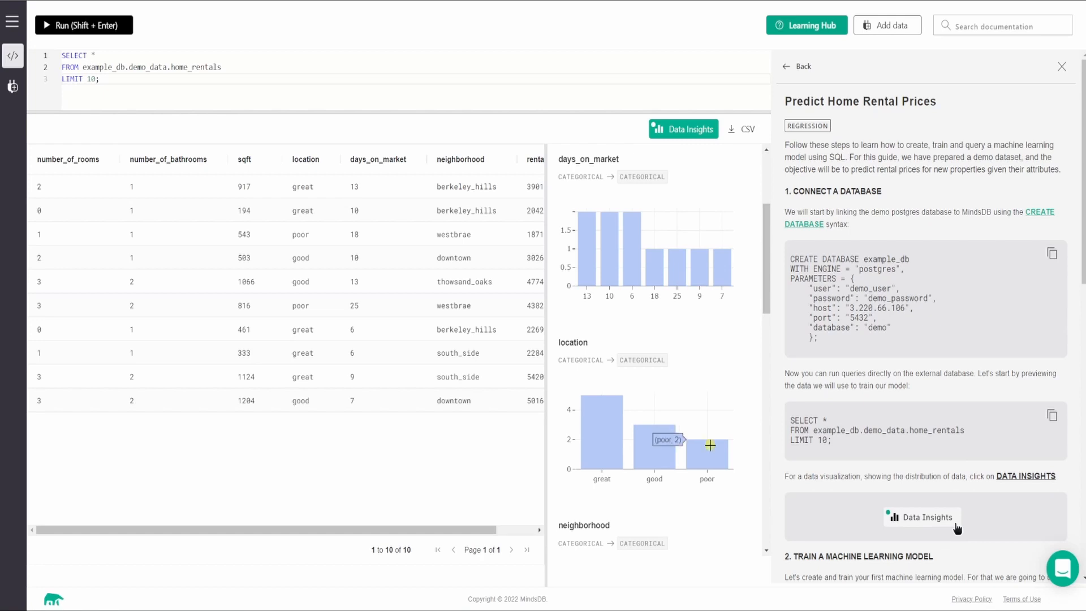
scroll(710, 445, down, 3)
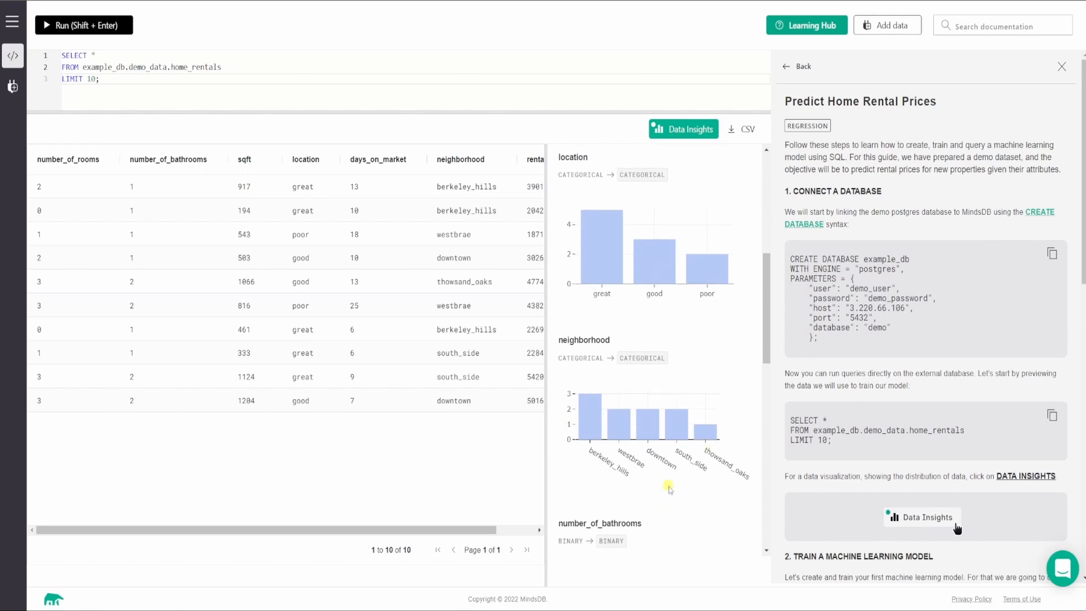
mouse_move(589, 403)
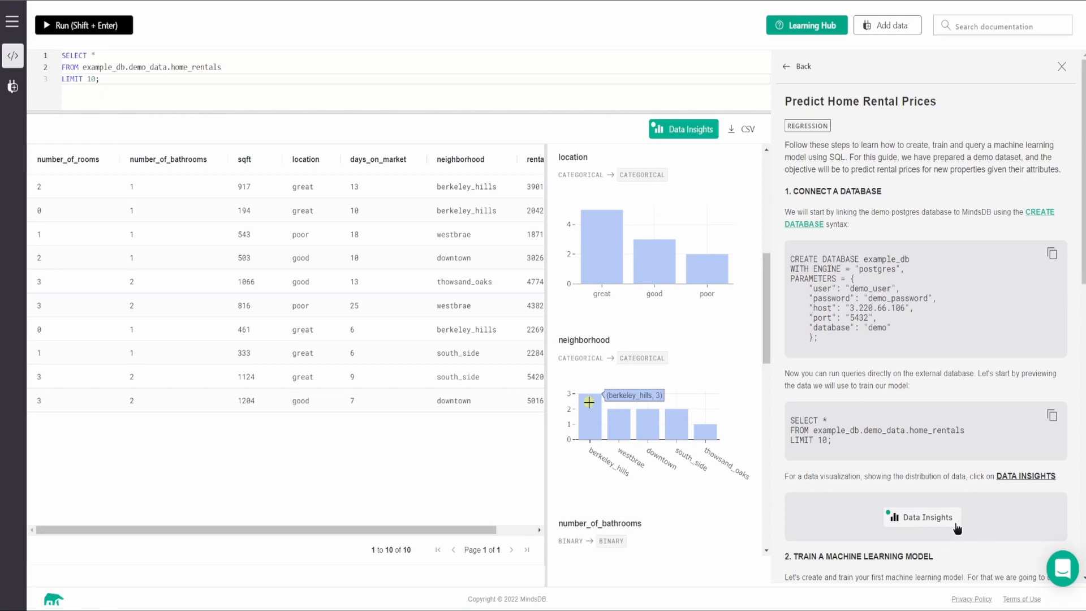
mouse_move(611, 417)
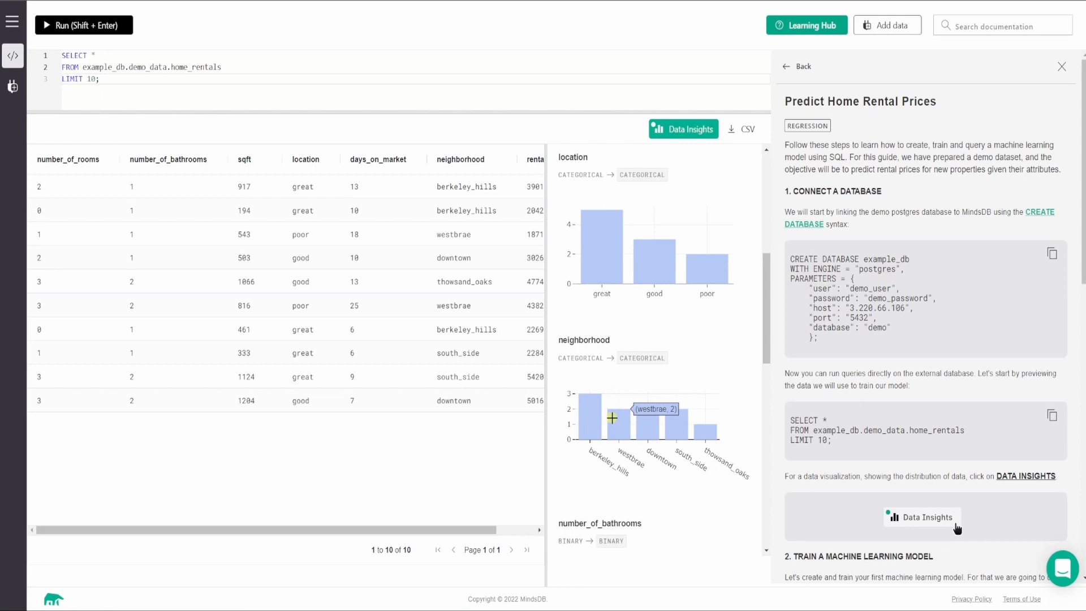
mouse_move(648, 414)
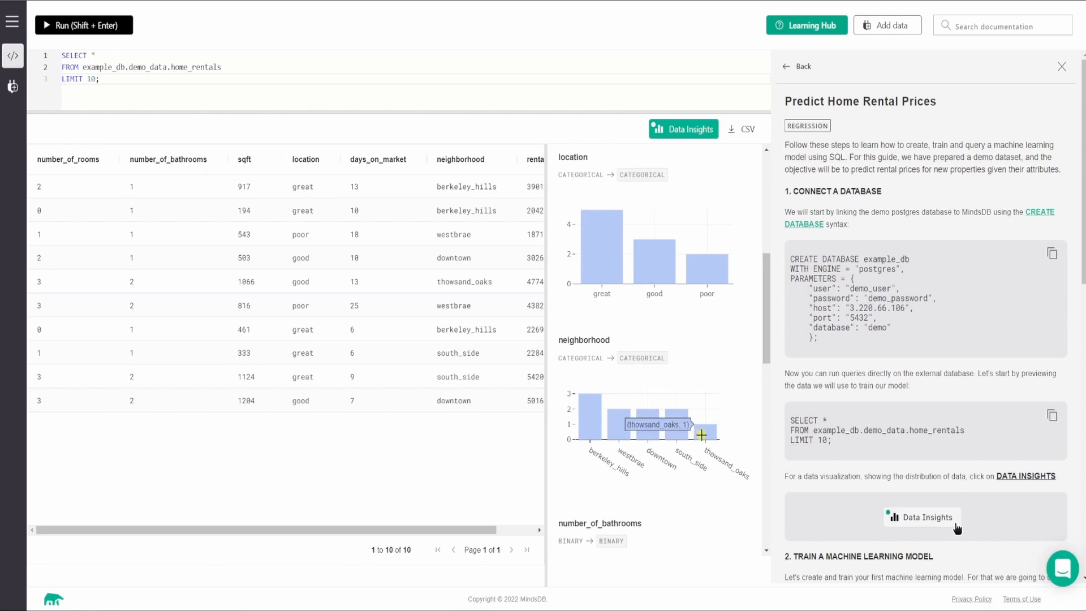
Examine the distributions of number_of_bathrooms, number_of_rooms, rental_price and sqft in the insights charts.
scroll(682, 455, down, 4)
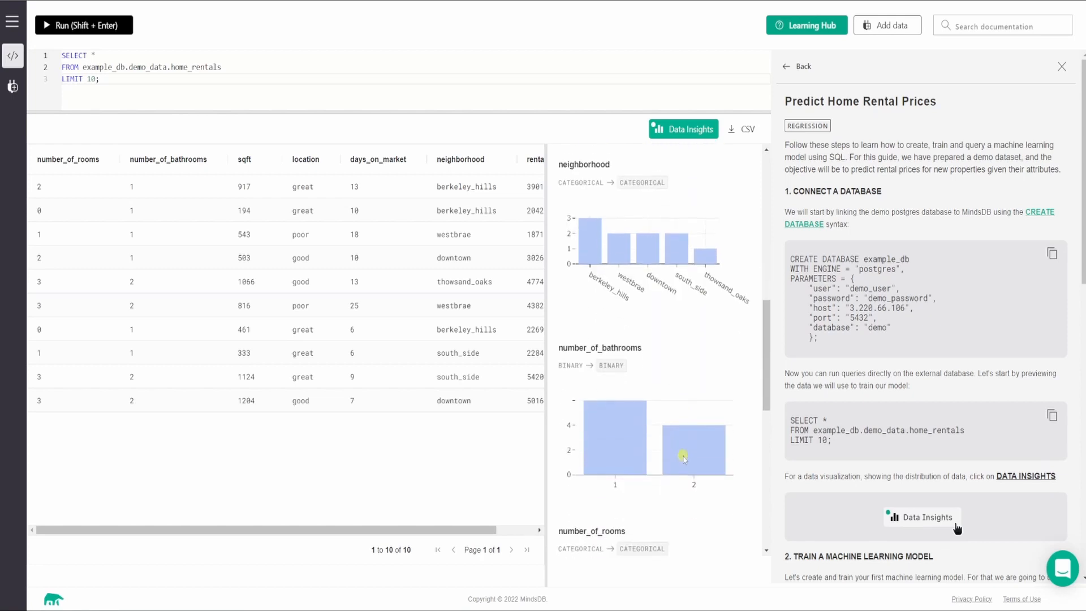
scroll(682, 455, down, 1)
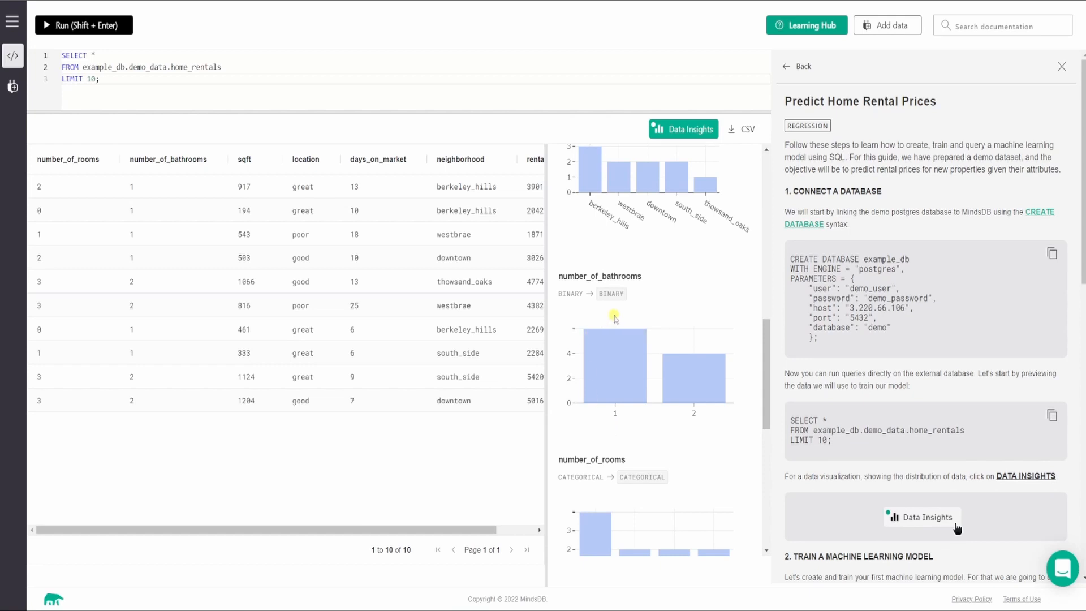
mouse_move(617, 339)
mouse_move(709, 396)
scroll(709, 395, down, 2)
scroll(724, 358, down, 1)
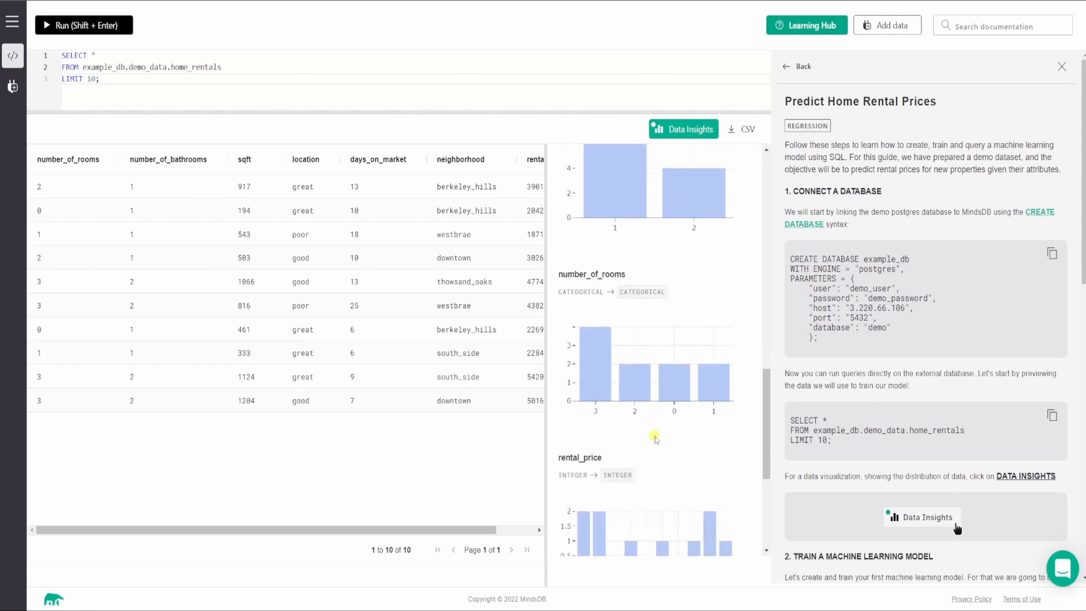
scroll(651, 480, down, 1)
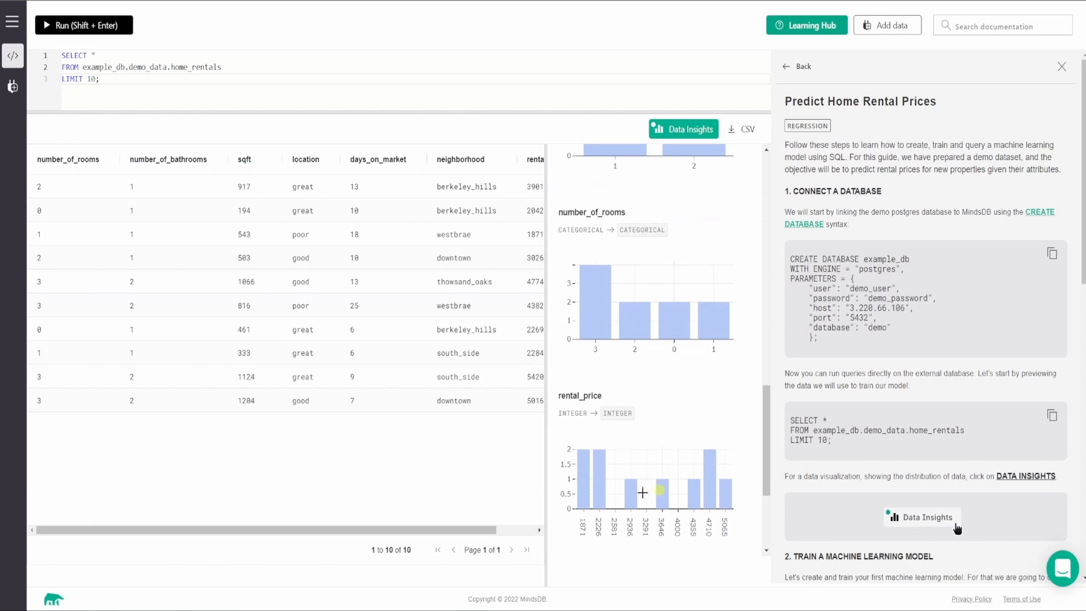
scroll(641, 473, down, 1)
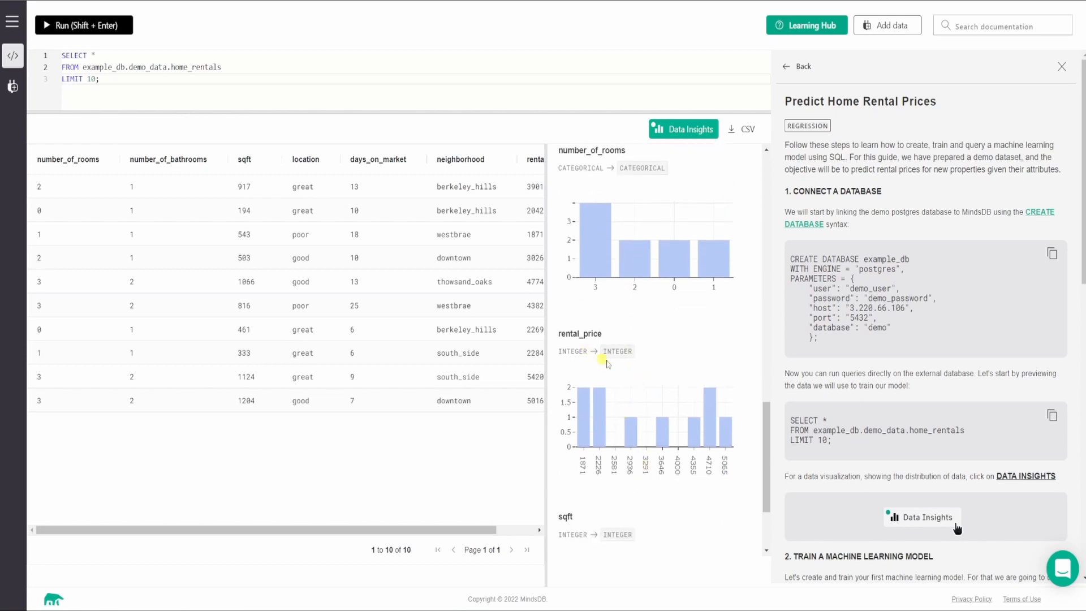
scroll(682, 375, down, 2)
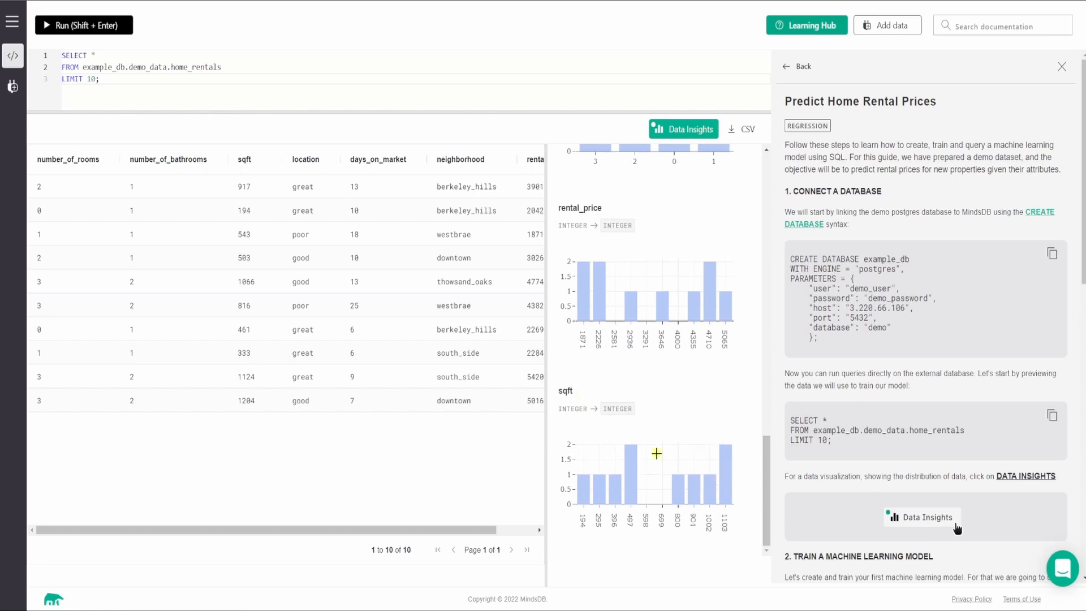
scroll(686, 451, up, 8)
scroll(687, 450, up, 3)
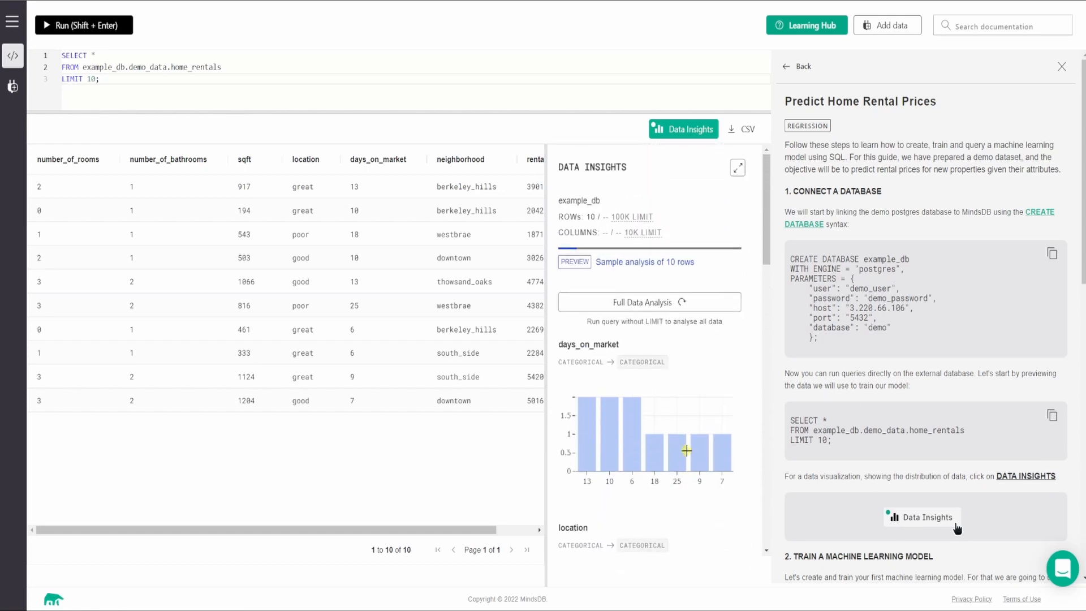
Remove the LIMIT 10 clause from the home_rentals query, ending it with a semicolon, and run it on all rows.
click(616, 303)
drag(96, 79, 62, 79)
key(BackSpace)
key(BackSpace)
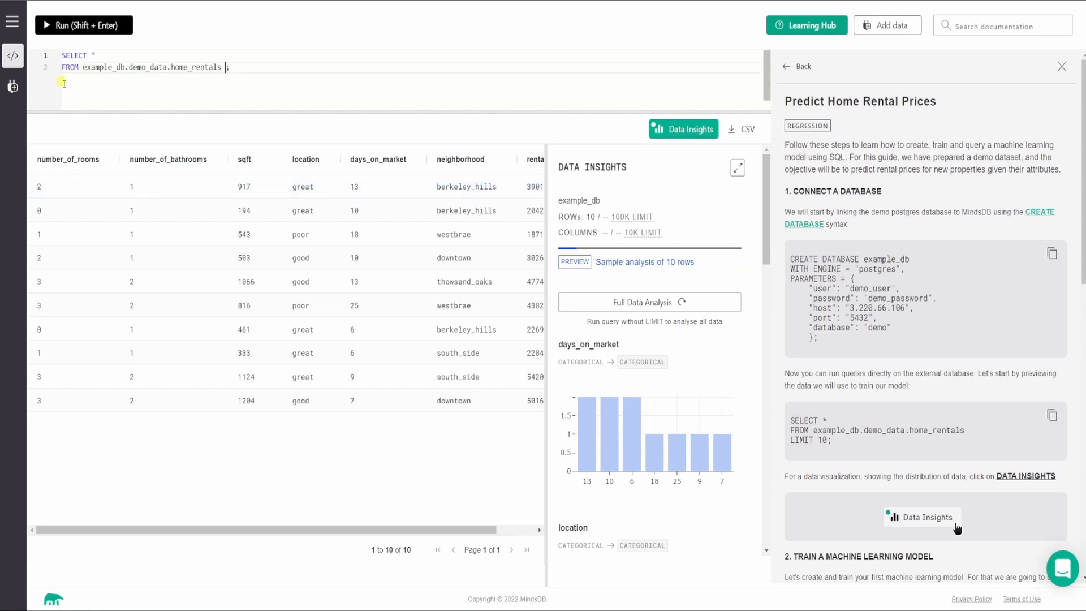
text(;)
click(238, 68)
drag(239, 68, 62, 54)
click(91, 26)
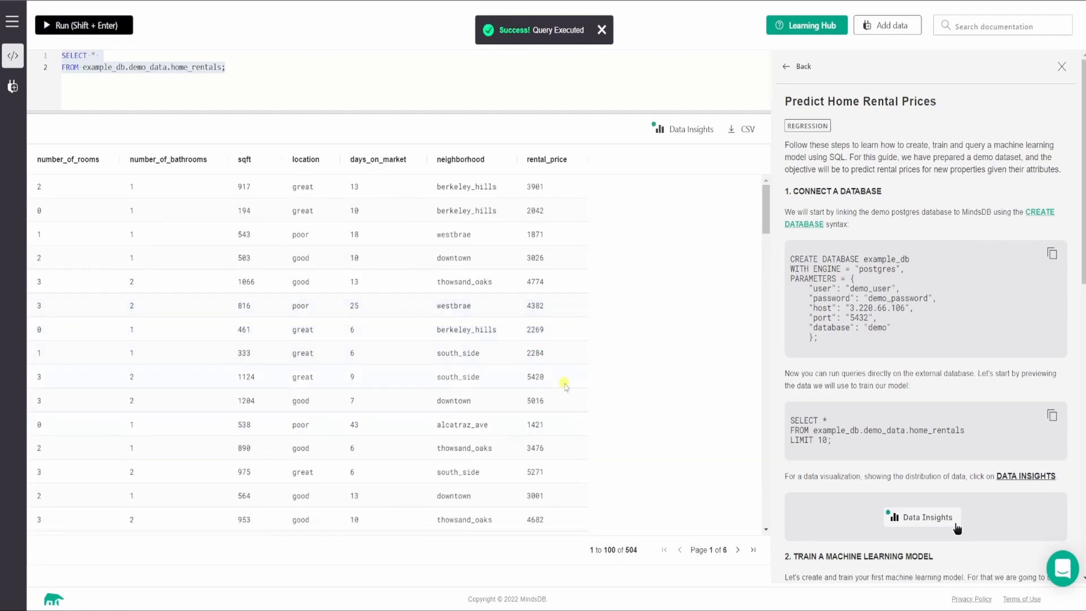
click(625, 551)
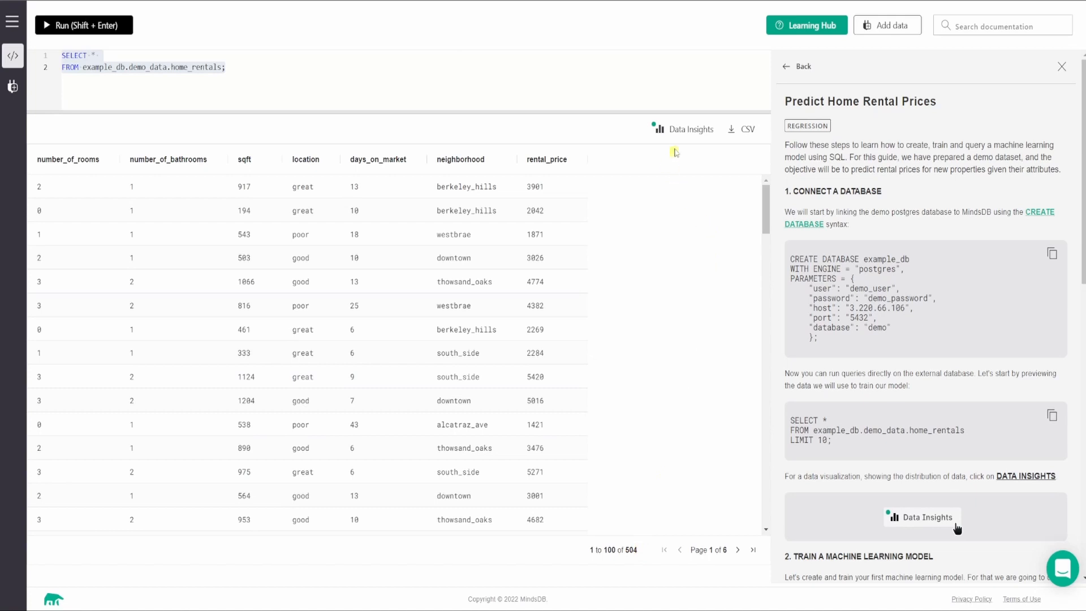
Run a full data analysis in Data Insights for the complete home_rentals results and review its charts in full screen.
click(688, 132)
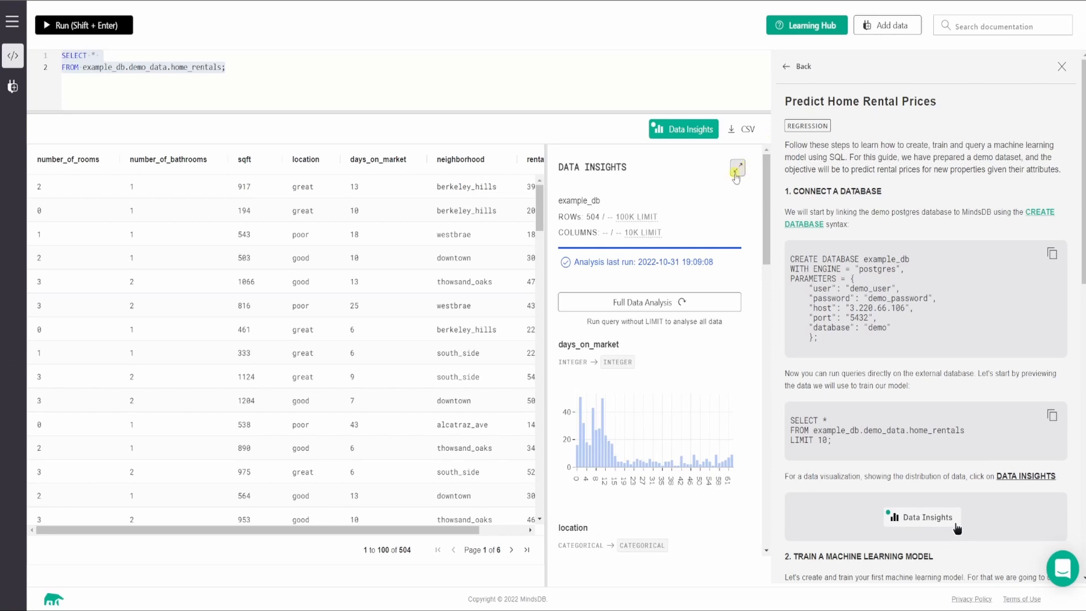
click(630, 304)
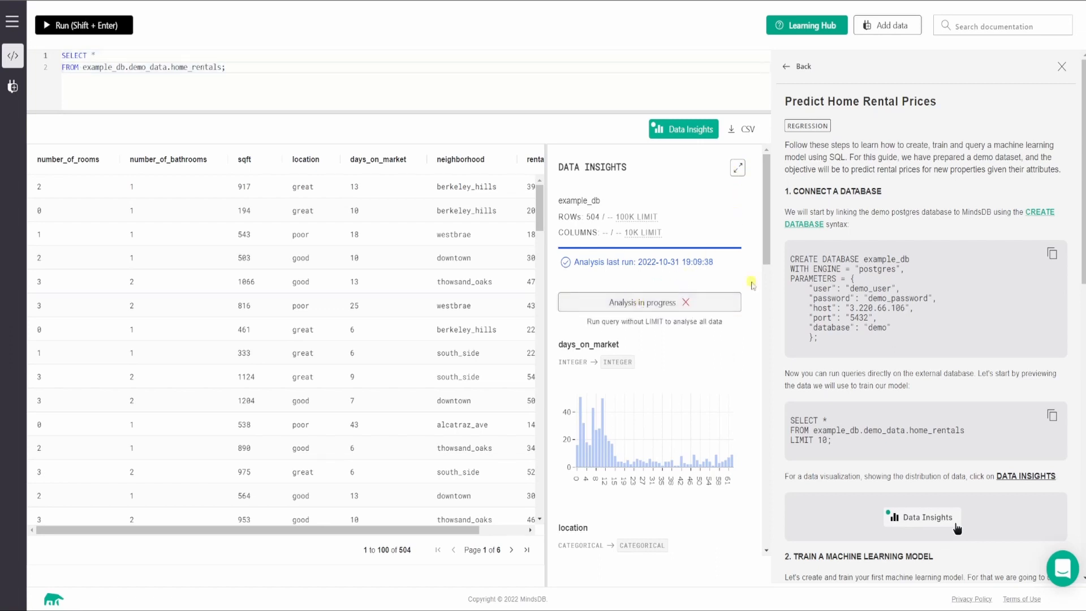
click(735, 169)
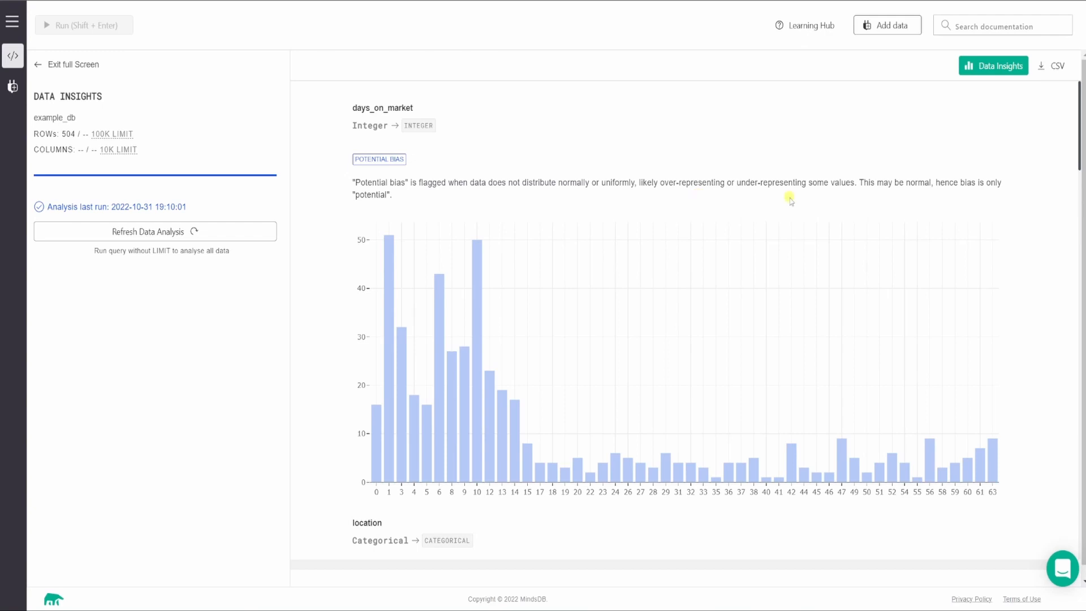
scroll(774, 201, down, 6)
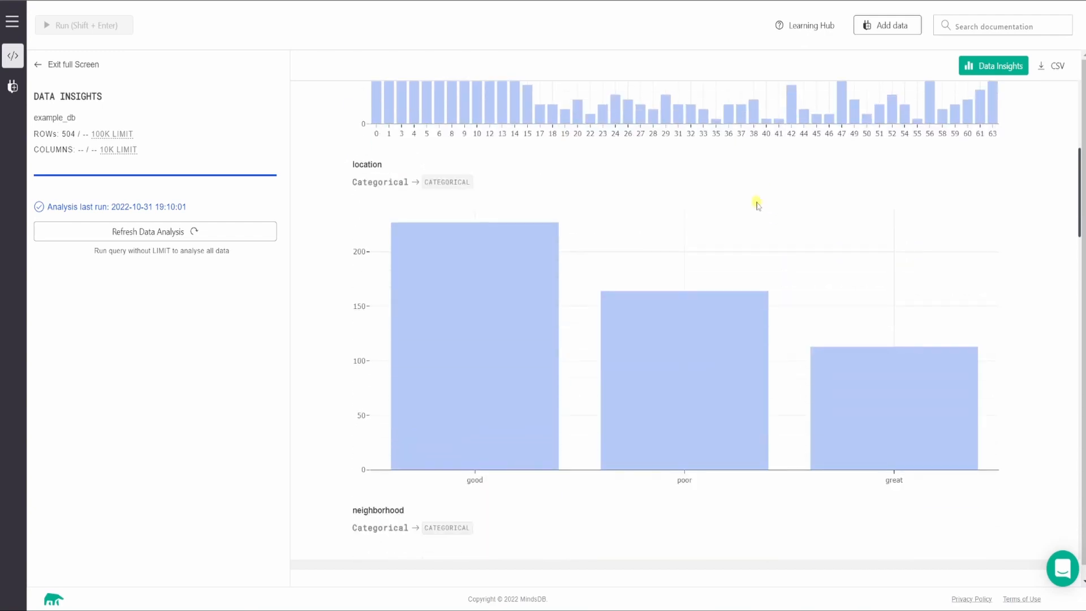
scroll(758, 208, up, 5)
scroll(735, 209, up, 1)
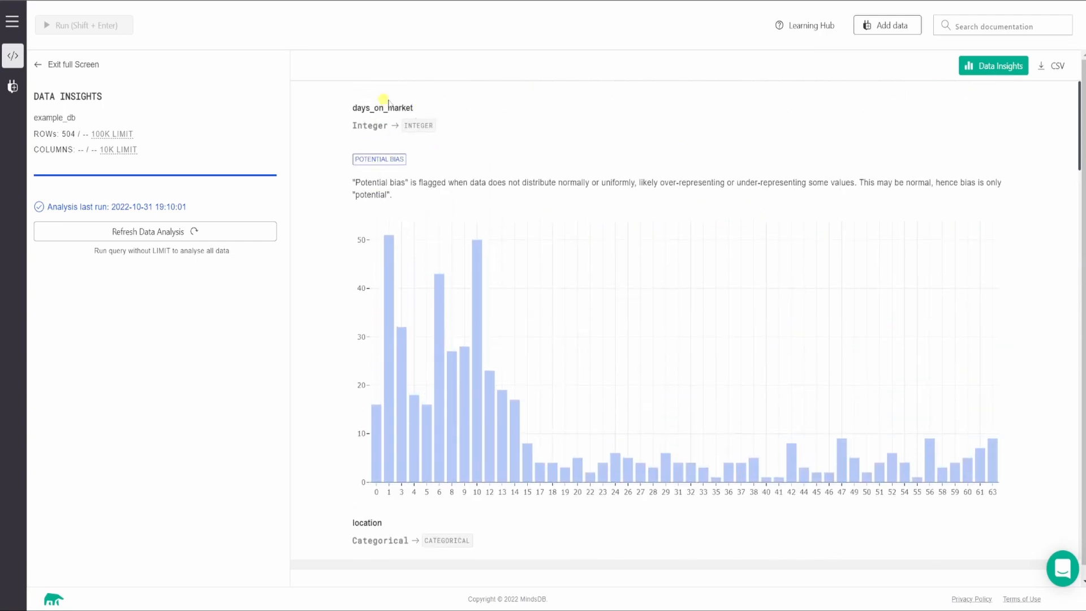
Examine the full-data distributions of location, neighborhood and number_of_bathrooms, including the potential bias flag on number_of_bathrooms.
scroll(549, 213, down, 5)
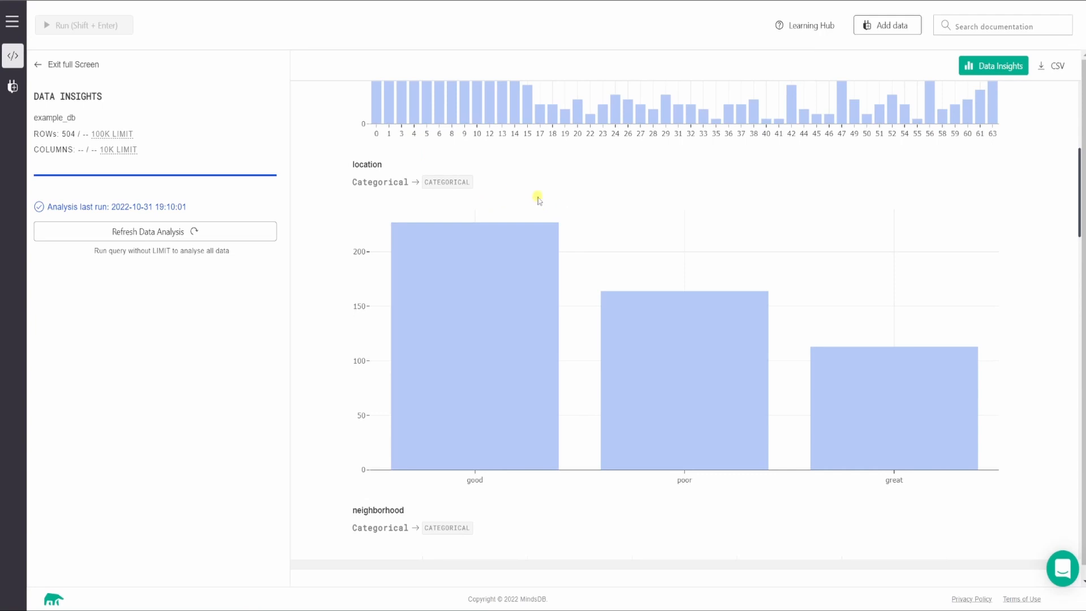
scroll(537, 197, down, 3)
scroll(538, 198, down, 2)
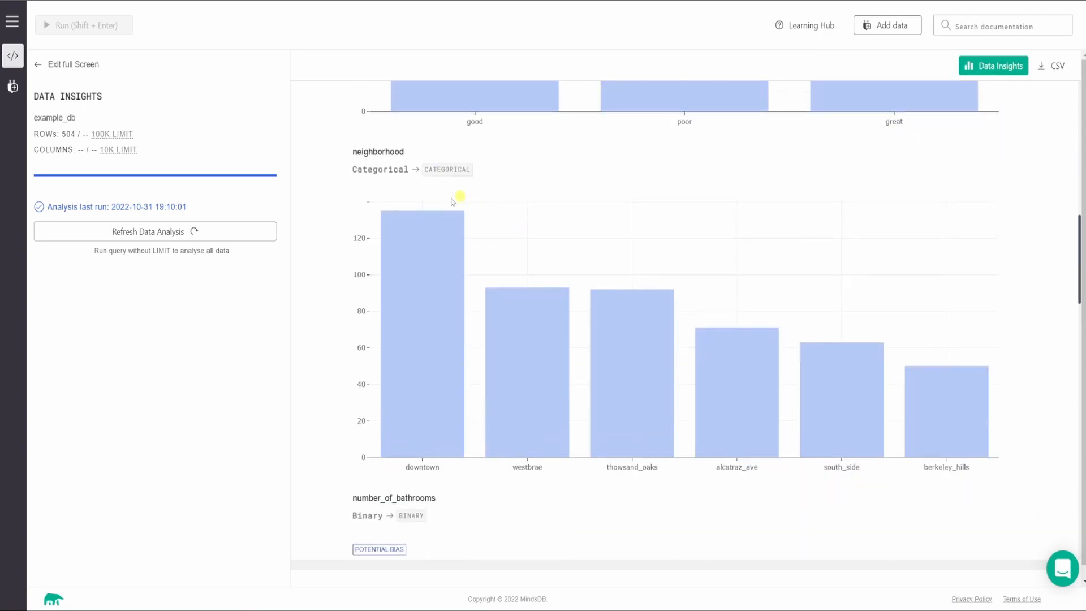
scroll(538, 214, down, 5)
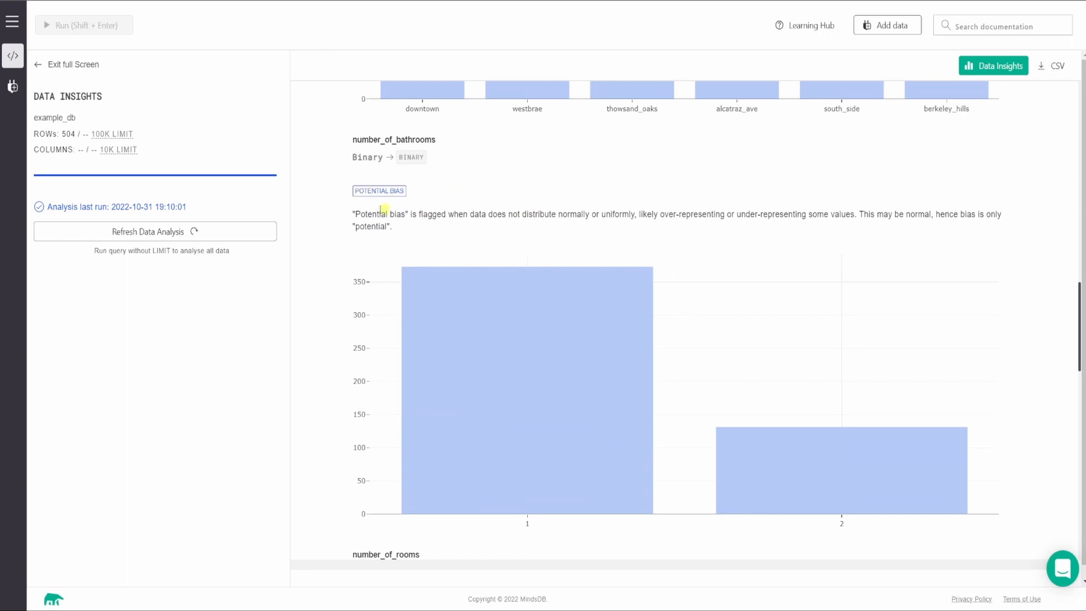
scroll(644, 237, down, 2)
scroll(644, 238, up, 2)
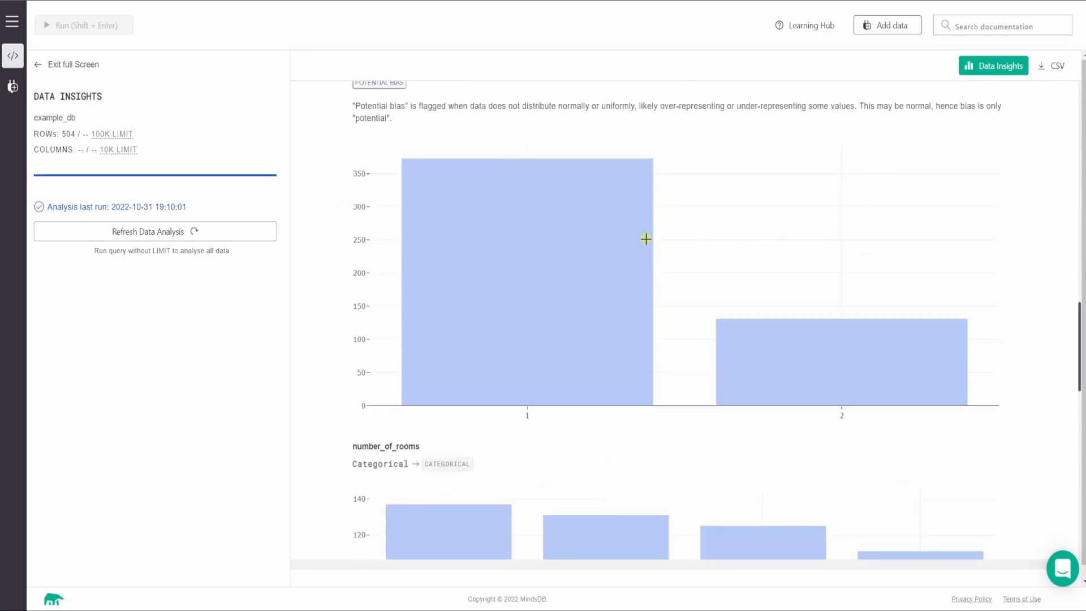
scroll(520, 204, down, 1)
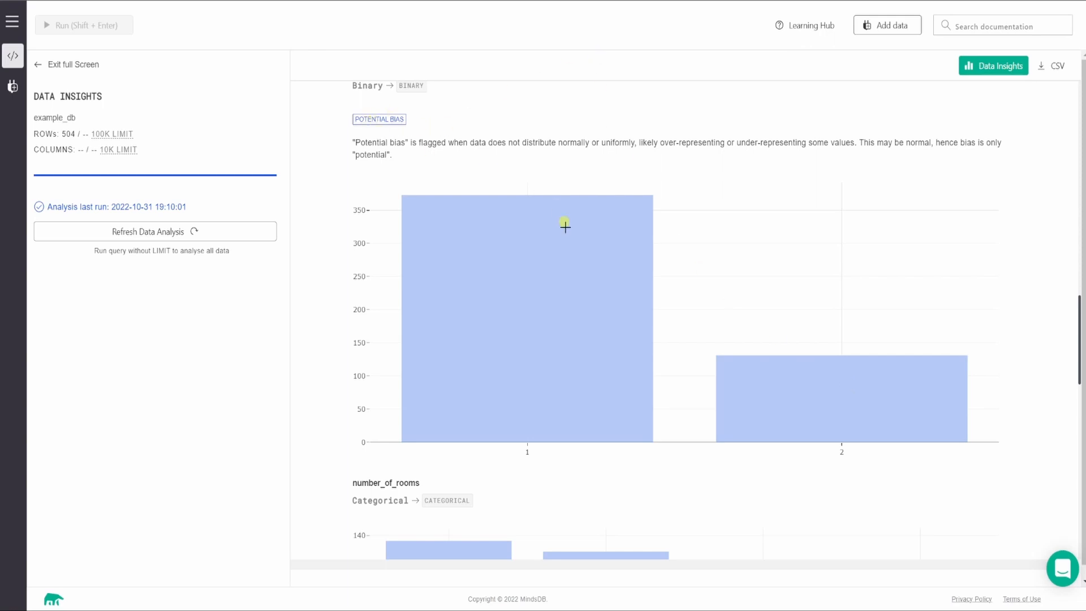
mouse_move(597, 213)
Examine the full-data distributions of number_of_rooms, rental_price and sqft, and return to the days_on_market chart.
scroll(591, 332, down, 5)
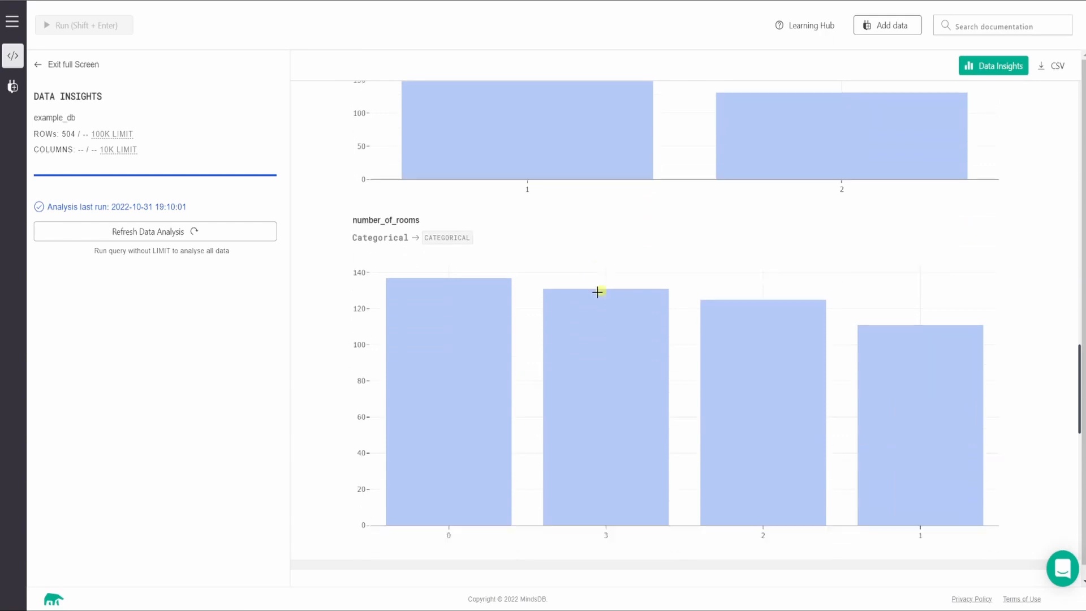
scroll(597, 292, down, 2)
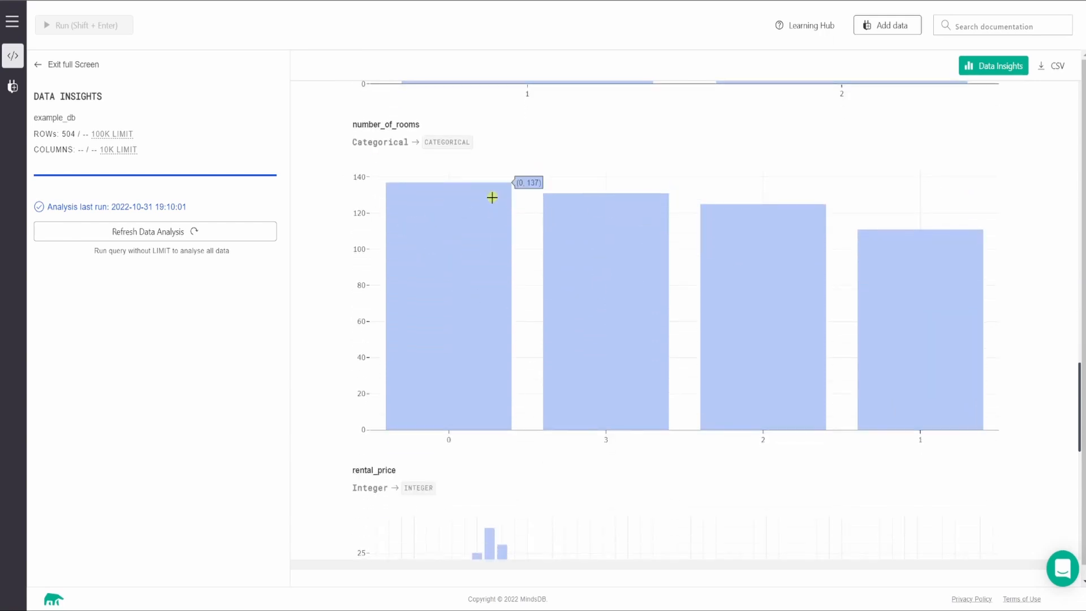
scroll(492, 197, down, 1)
scroll(478, 187, up, 3)
scroll(492, 201, down, 4)
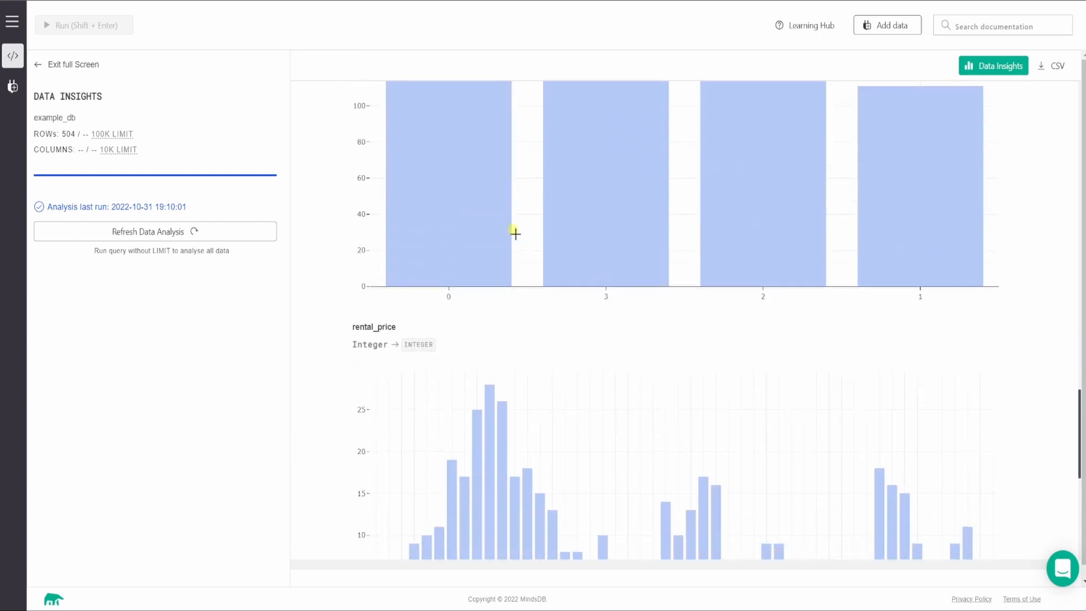
scroll(514, 234, down, 6)
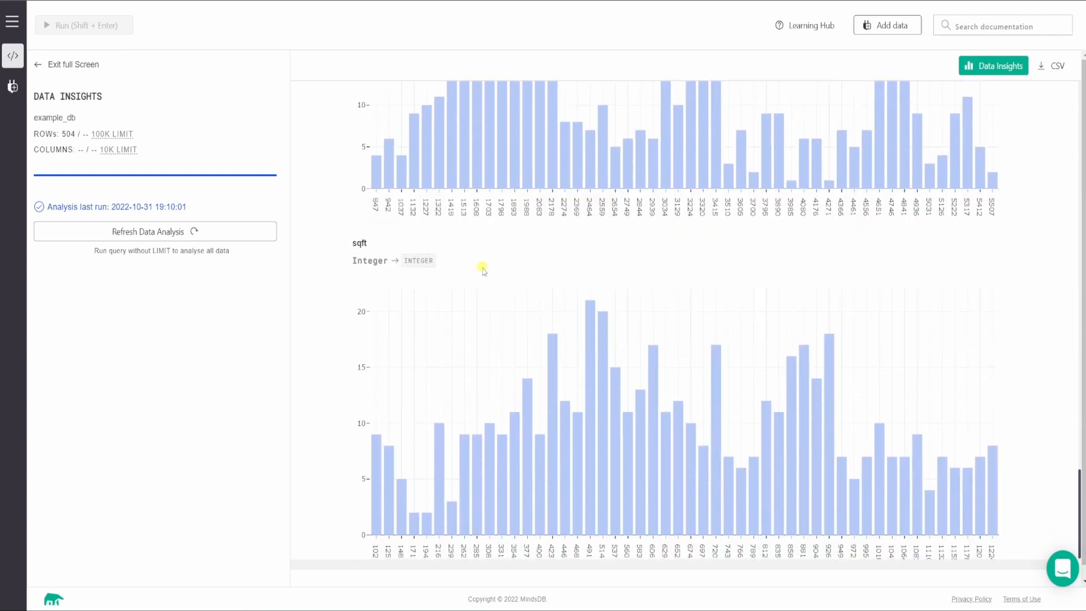
scroll(655, 293, up, 12)
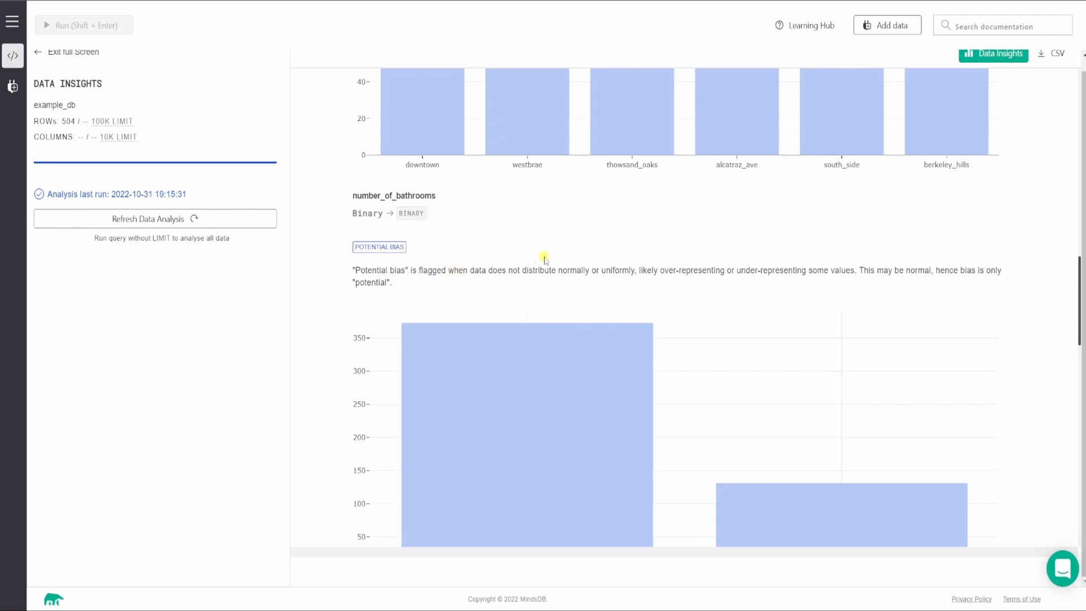
scroll(544, 259, up, 15)
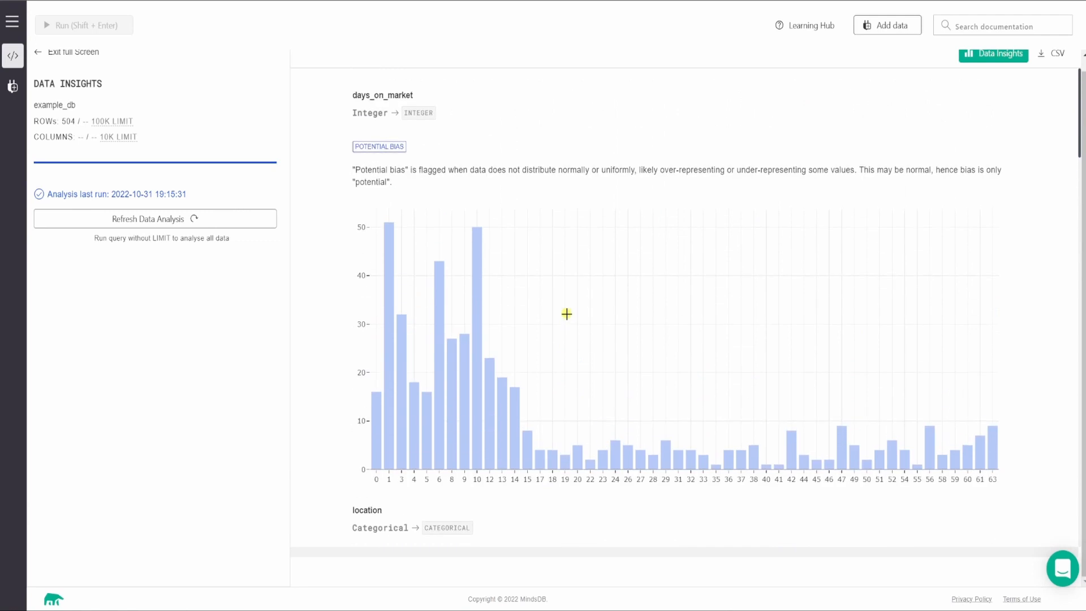